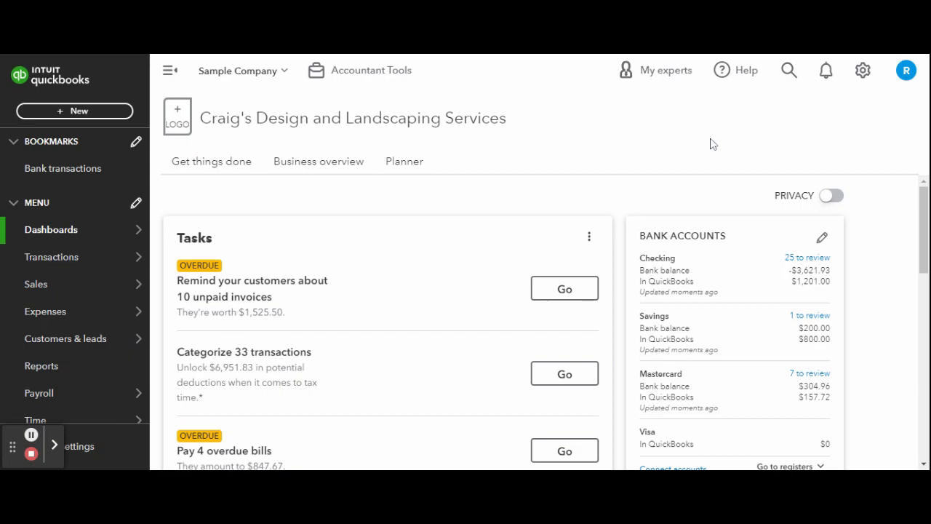
# - Open the sales section of the company's account settings
pyautogui.click(862, 76)
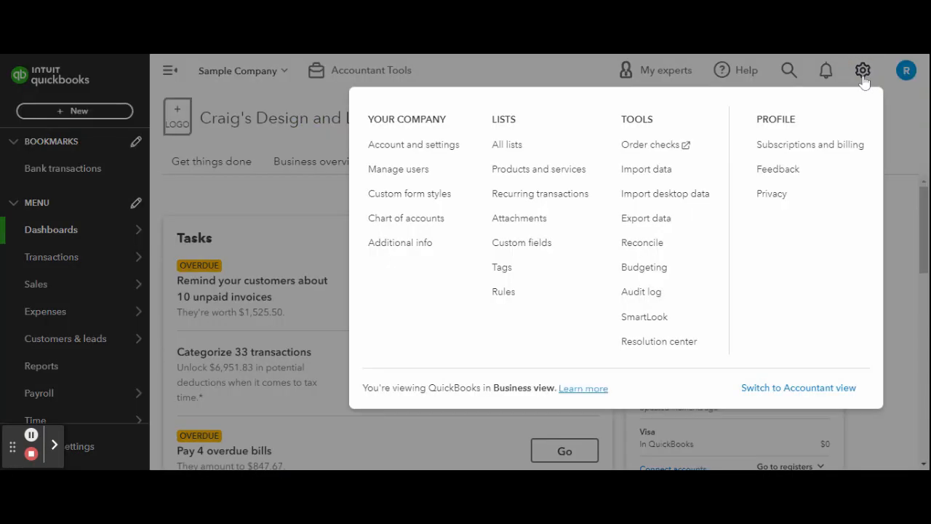
pyautogui.click(438, 149)
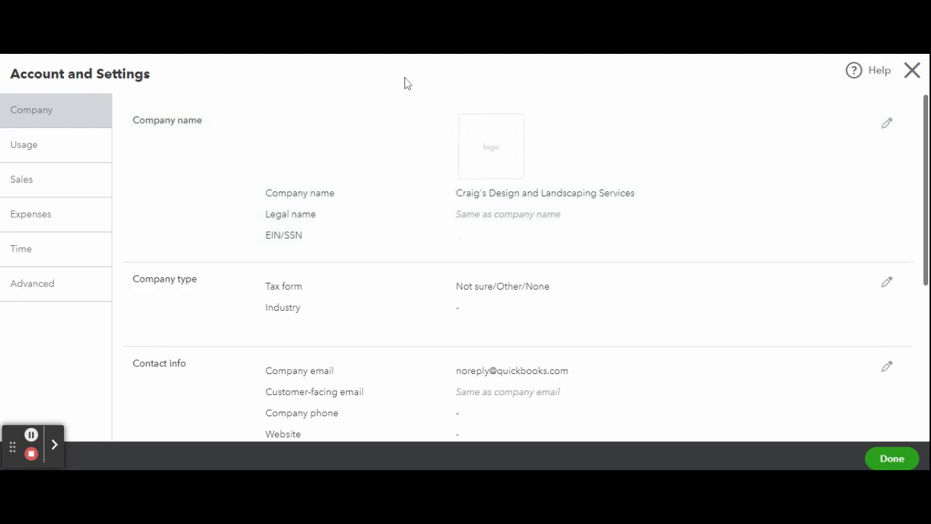
pyautogui.click(58, 187)
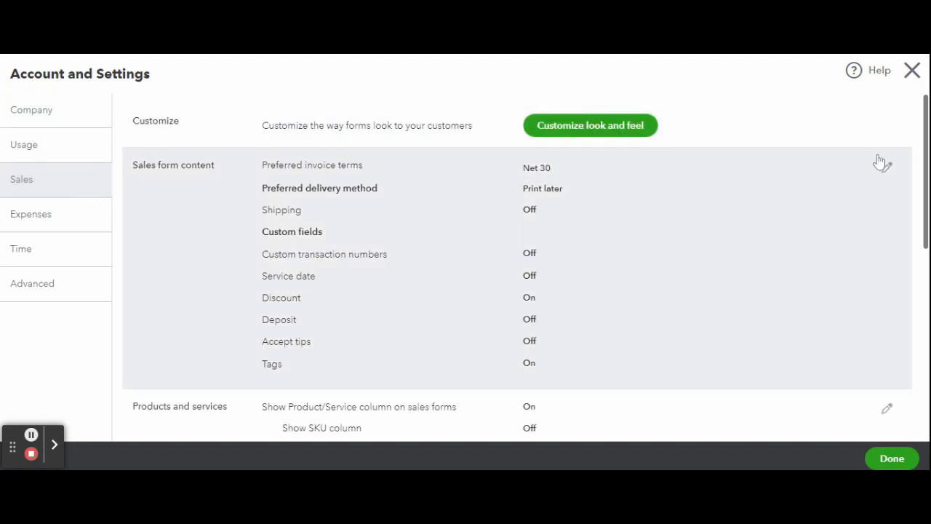
pyautogui.scroll(-1, 922, 165)
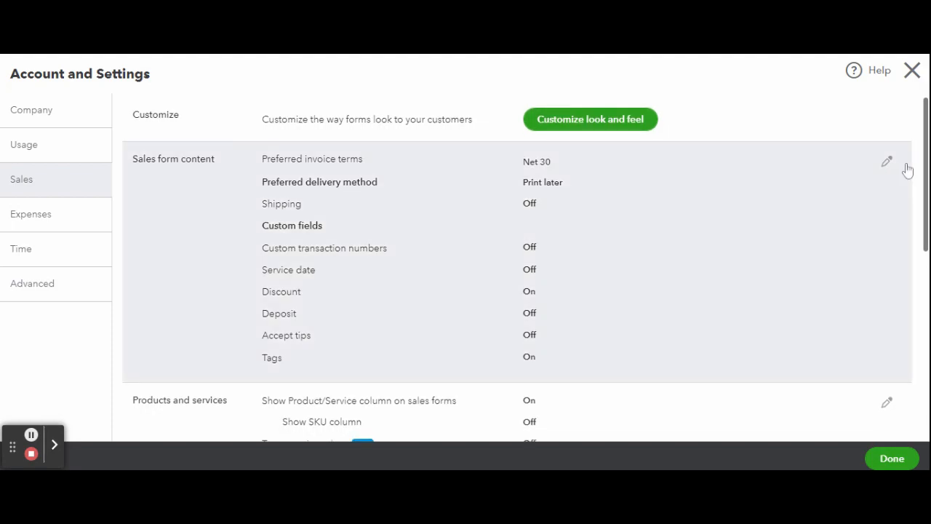
# - Set the preferred invoice terms in the sales form content to Net 15 and check the preferred delivery method options
pyautogui.click(887, 163)
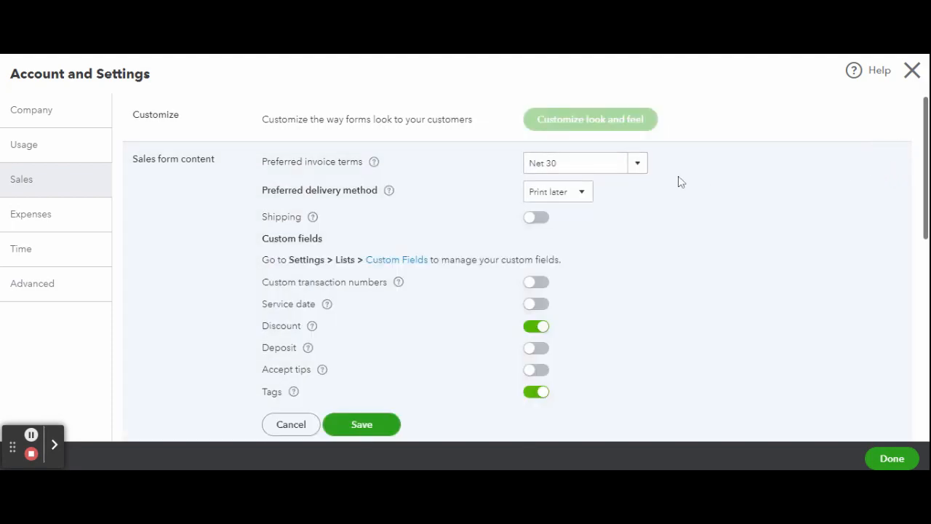
pyautogui.click(638, 164)
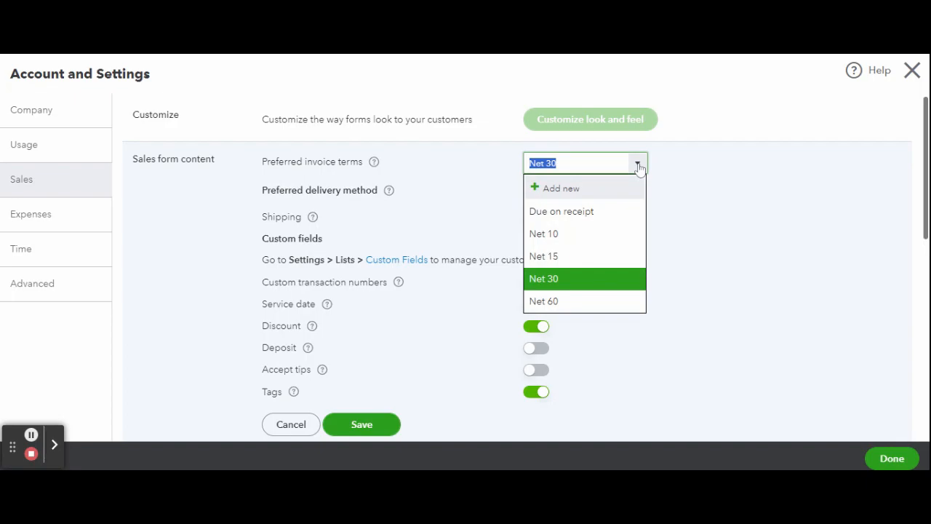
pyautogui.click(620, 256)
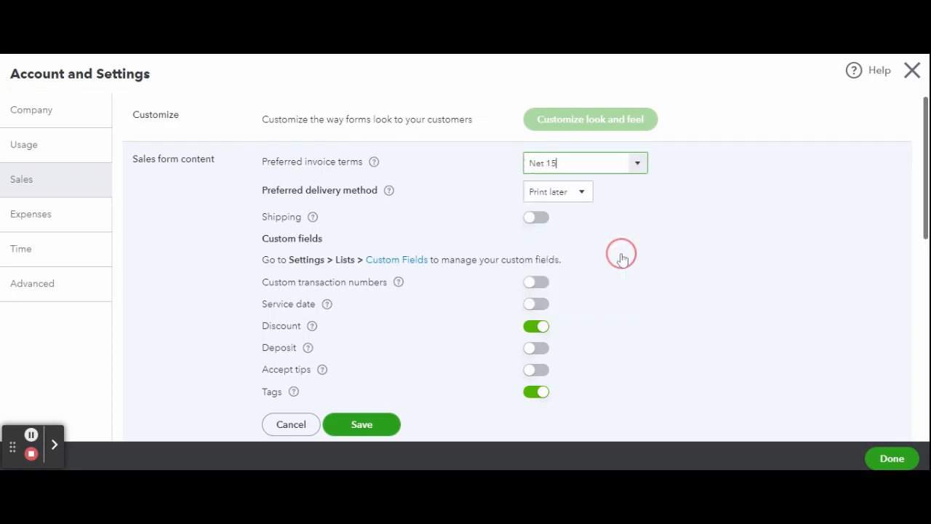
pyautogui.click(585, 195)
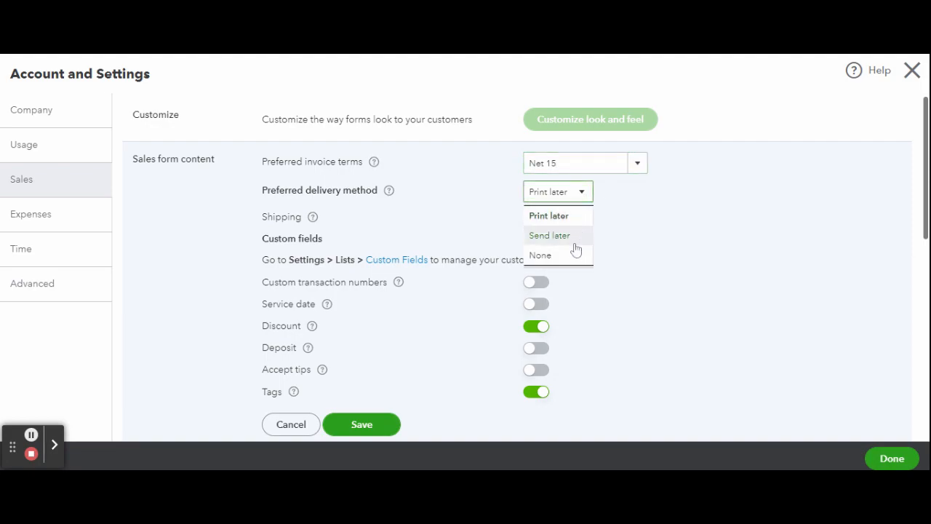
pyautogui.click(639, 231)
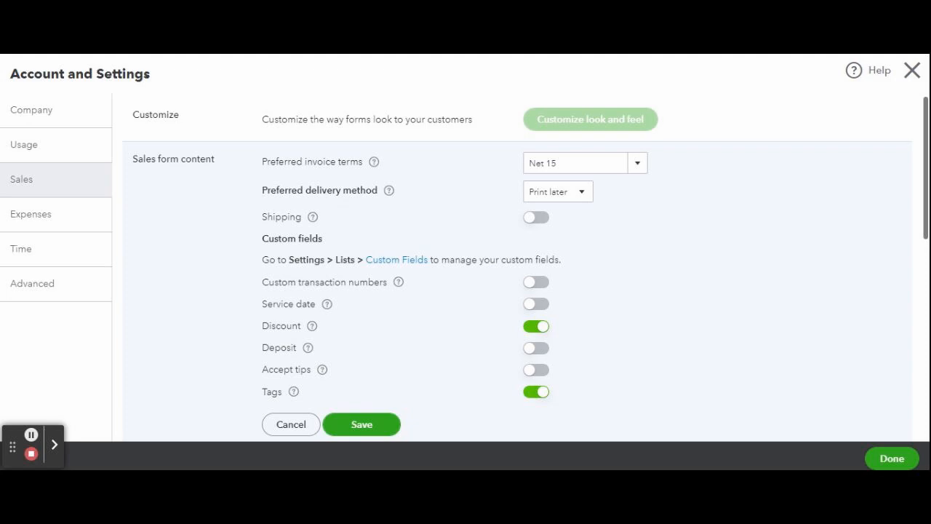
# - Turn on shipping for sales forms and save the sales form content settings
pyautogui.click(533, 219)
pyautogui.scroll(-1, 659, 268)
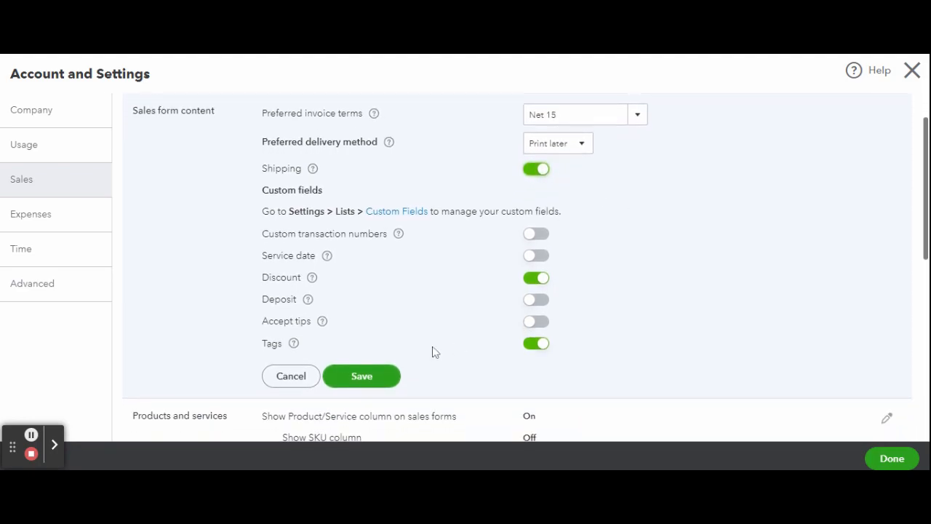
pyautogui.click(384, 385)
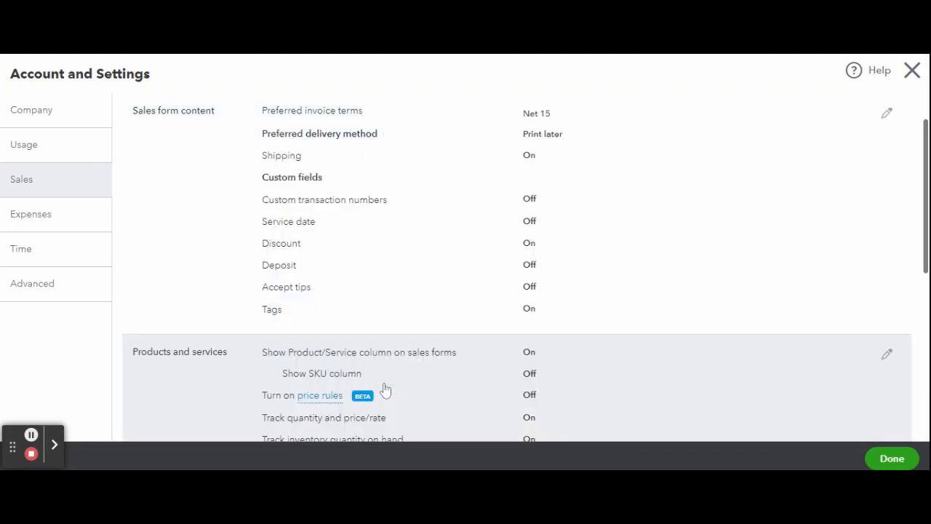
# - Try turning on price rules in the products and services settings
pyautogui.scroll(-4, 726, 270)
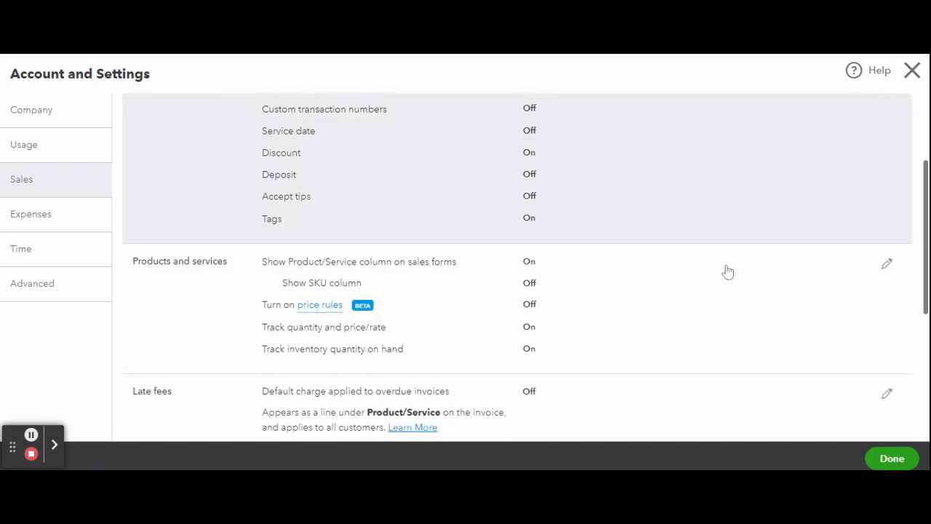
pyautogui.click(886, 182)
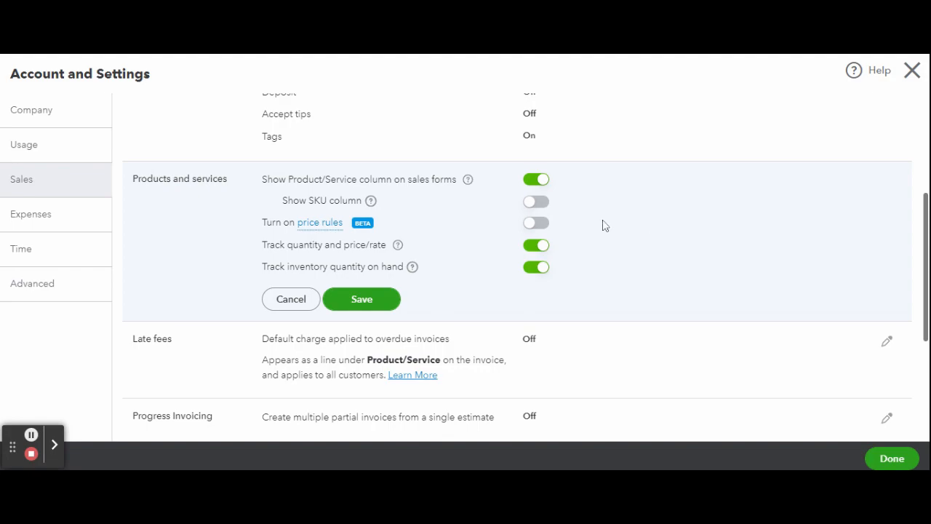
pyautogui.click(530, 224)
# - Read the help on the Product/Service column, SKU column, quantity and rate tracking, and inventory tracking, and leave the section without saving
pyautogui.click(469, 182)
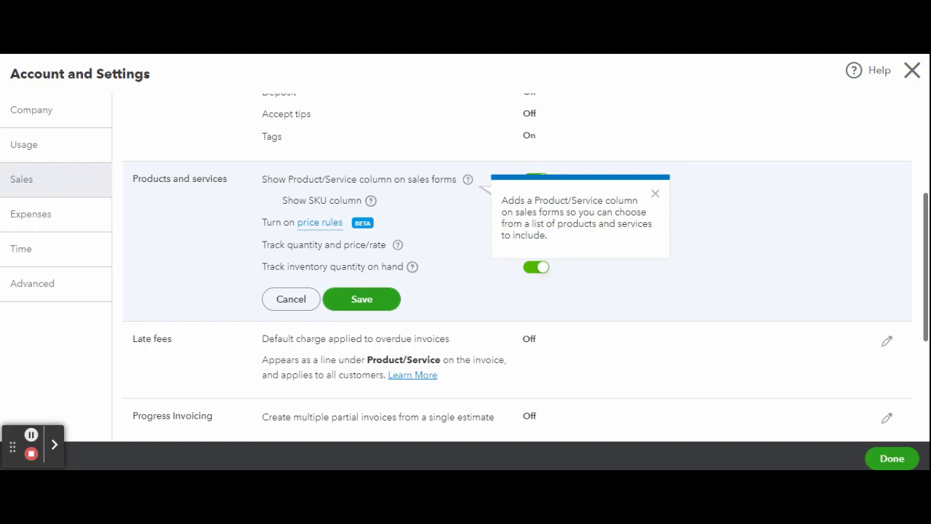
pyautogui.click(371, 205)
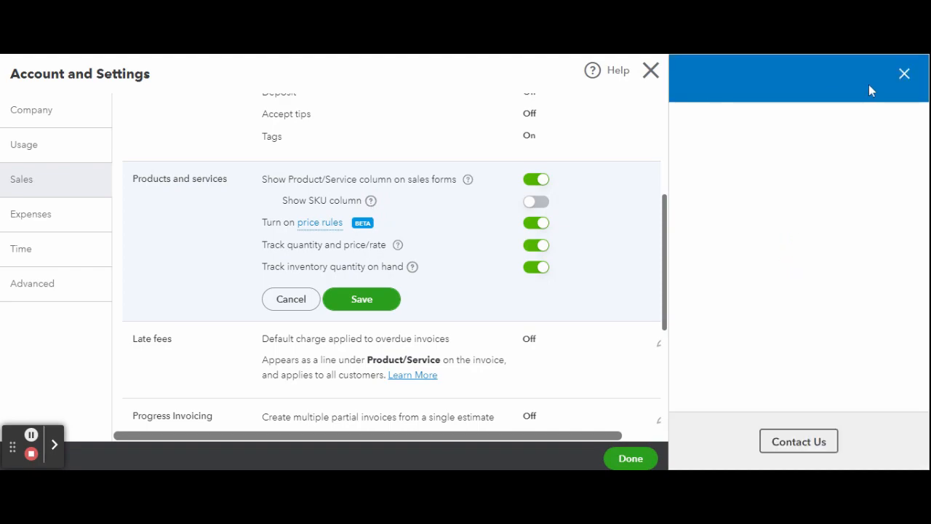
pyautogui.click(904, 75)
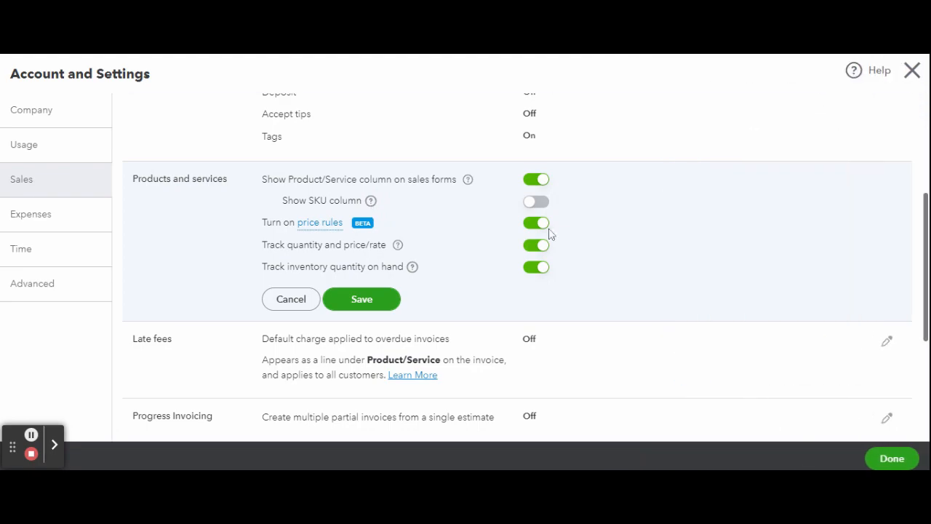
pyautogui.click(400, 248)
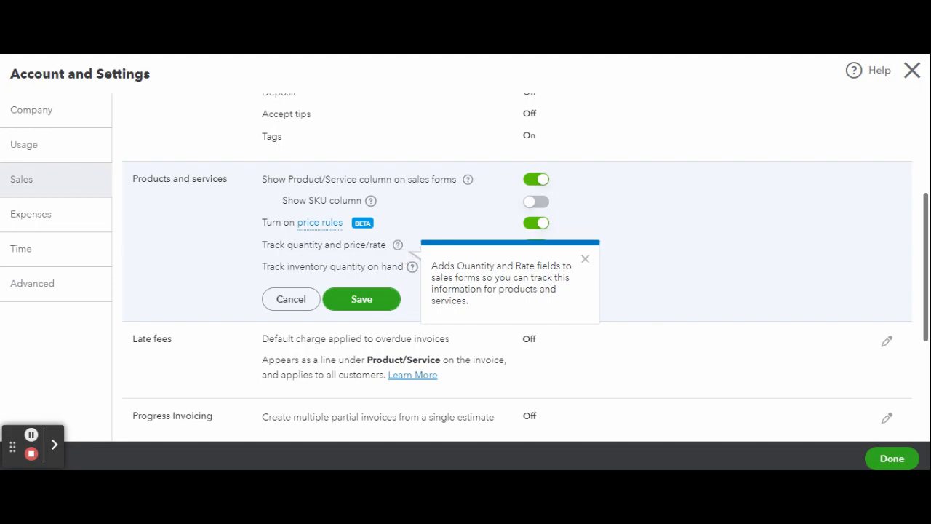
pyautogui.click(585, 258)
pyautogui.click(416, 270)
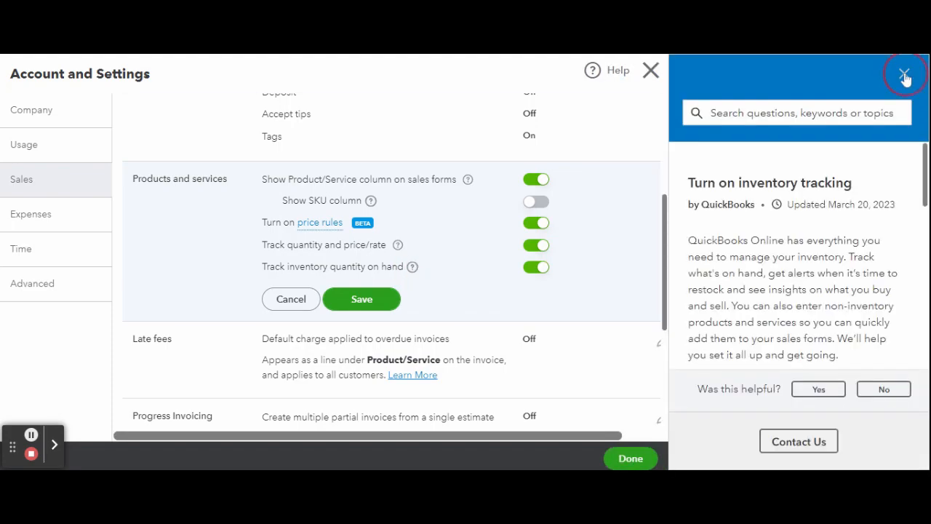
pyautogui.click(905, 76)
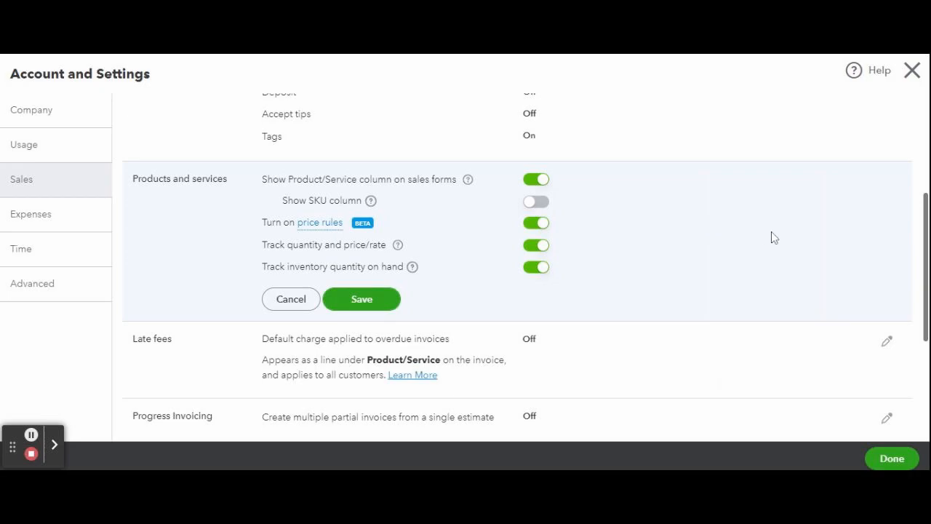
pyautogui.scroll(-2, 770, 233)
pyautogui.click(306, 213)
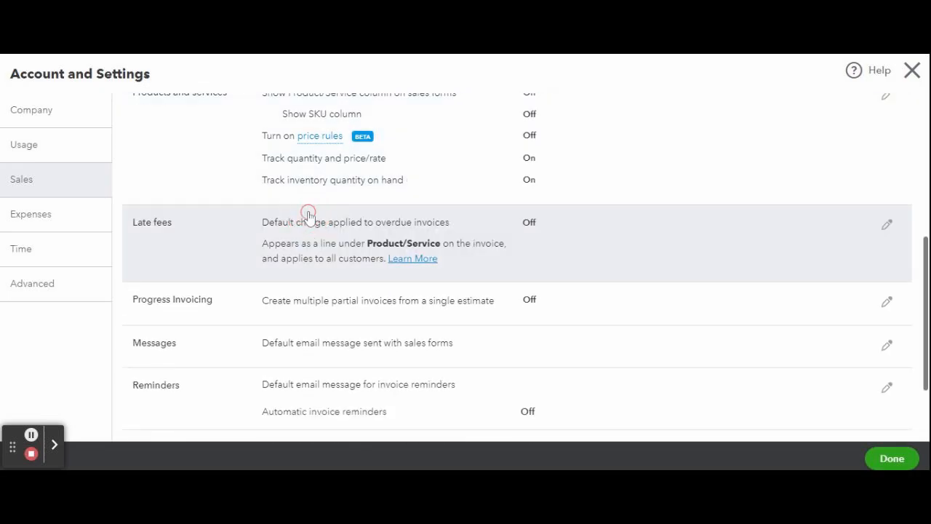
# - Turn on the default late fee charge applied to overdue invoices
pyautogui.scroll(-1, 754, 199)
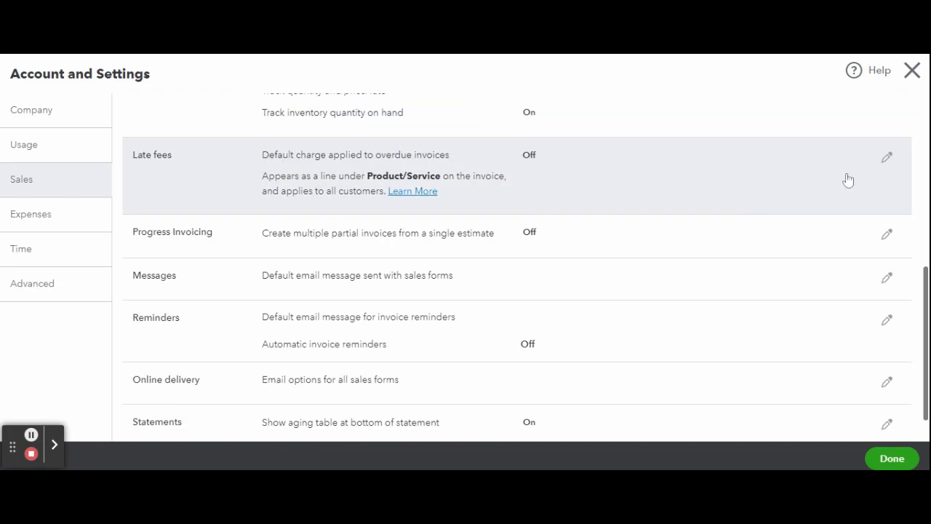
pyautogui.click(886, 160)
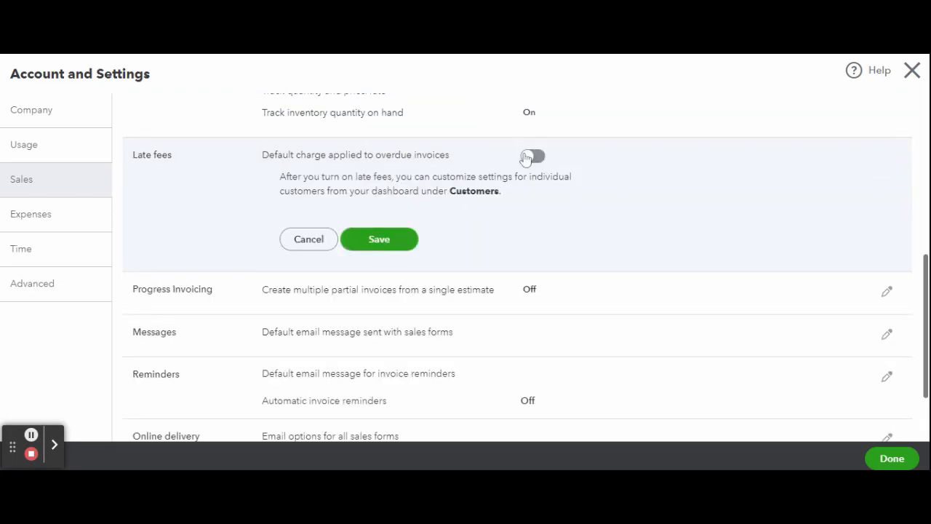
pyautogui.click(530, 157)
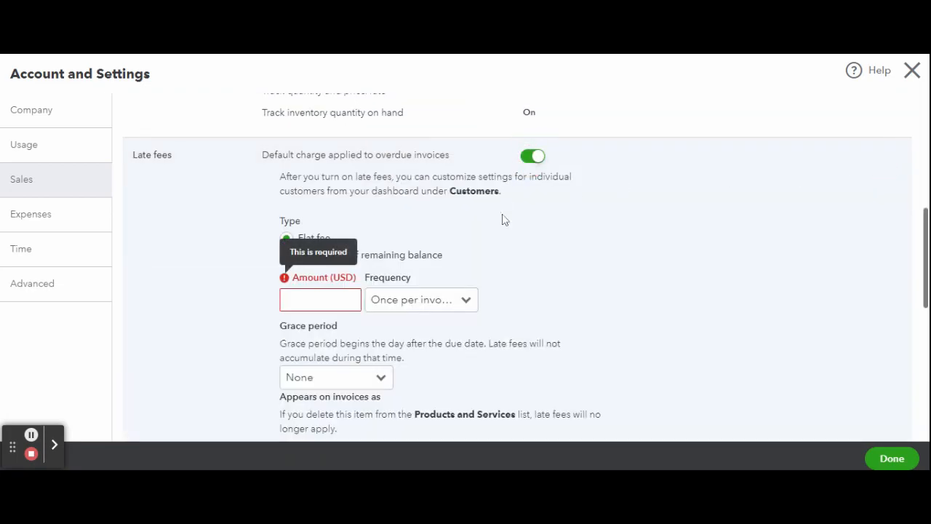
# - Enter 50.00 as the flat late fee amount
pyautogui.scroll(-1, 519, 261)
pyautogui.click(320, 256)
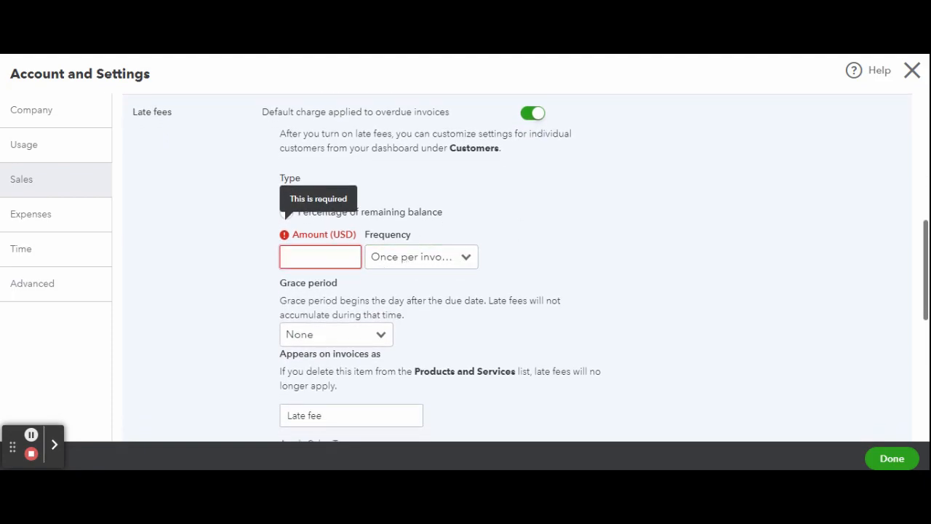
pyautogui.write('50.00')
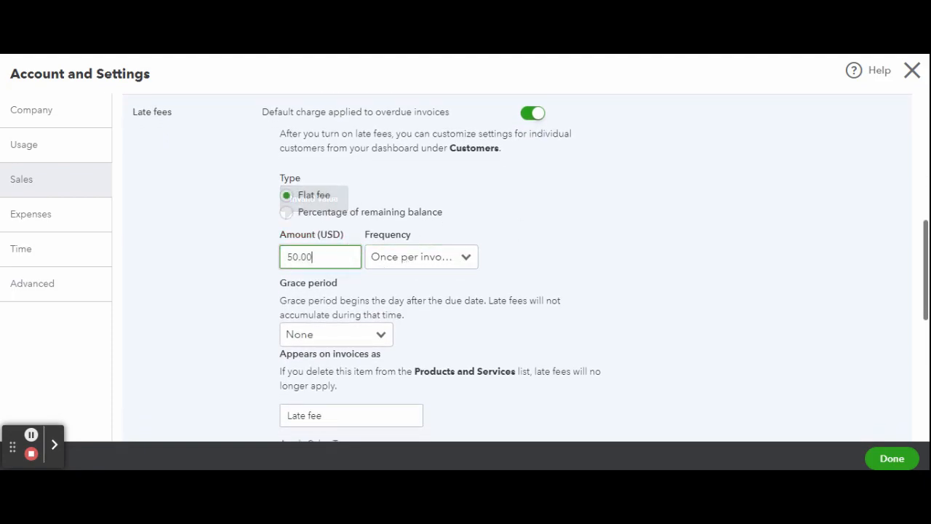
# - Change the late fee type to percentage of remaining balance and set the percent to 25
pyautogui.click(287, 212)
pyautogui.doubleClick(320, 256)
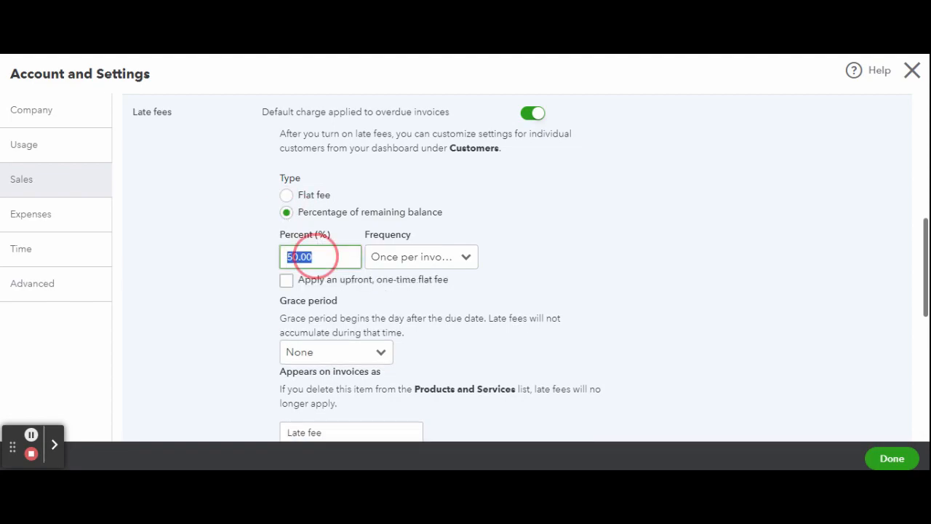
pyautogui.press('BackSpace')
pyautogui.write('.25')
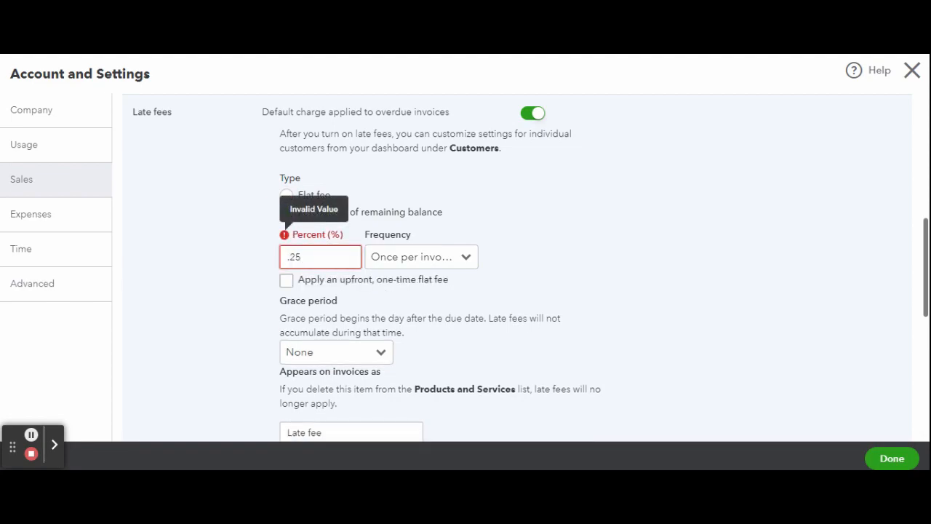
pyautogui.press('BackSpace')
pyautogui.press('BackSpace')
pyautogui.press('BackSpace')
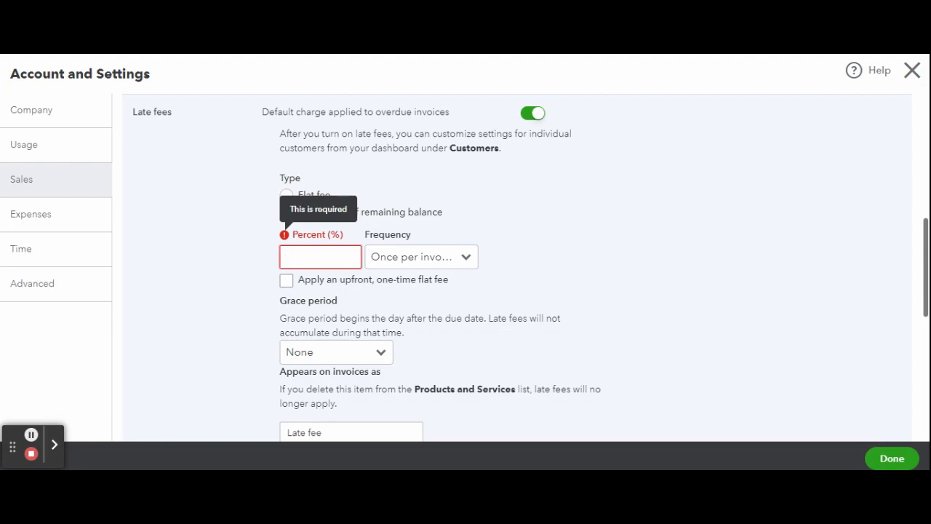
pyautogui.write('25')
# - Review the available frequency and grace period options for the late fee
pyautogui.click(458, 256)
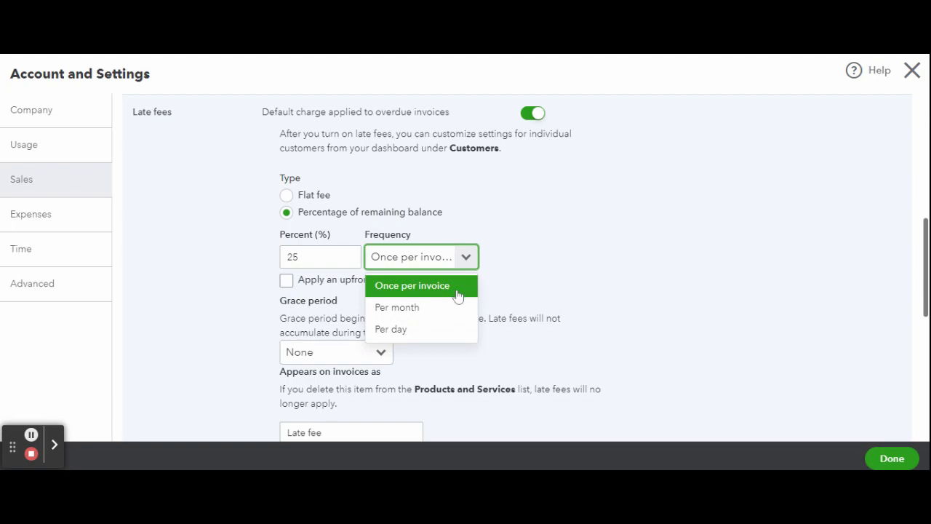
pyautogui.click(581, 277)
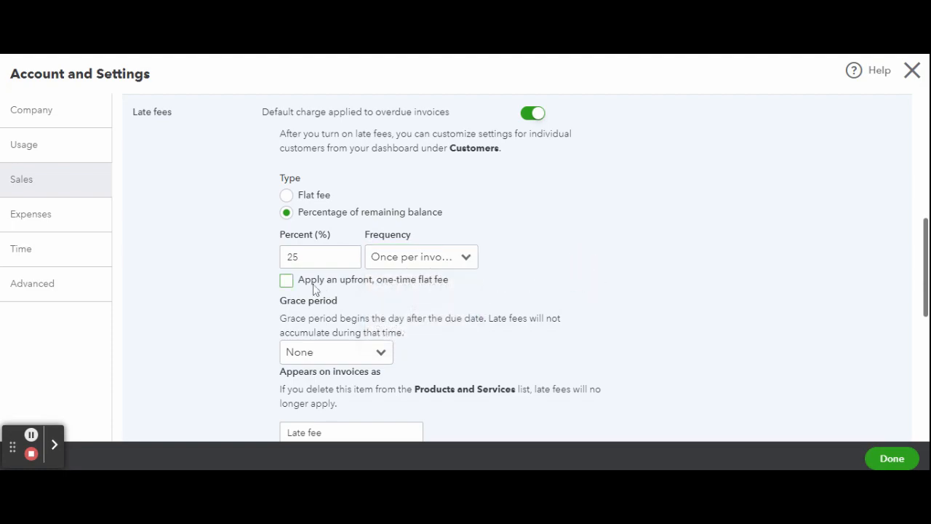
pyautogui.scroll(-1, 185, 278)
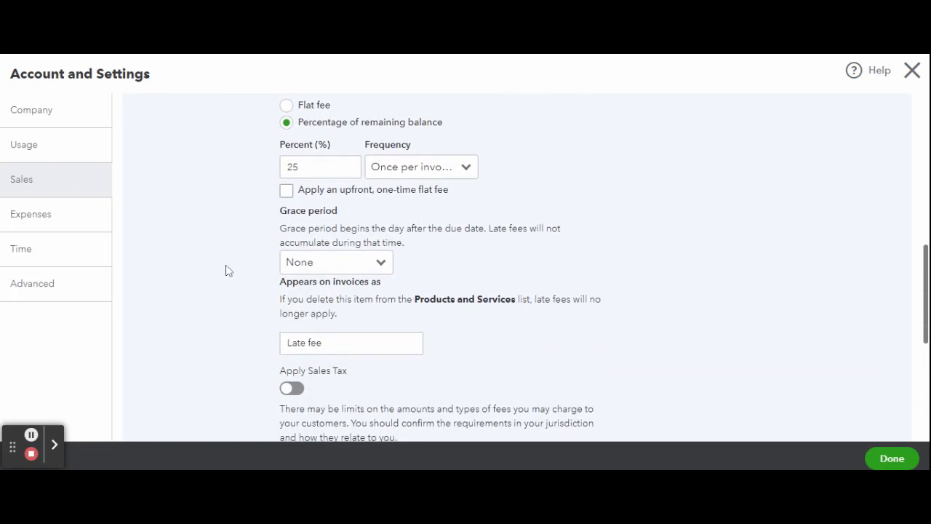
pyautogui.click(313, 262)
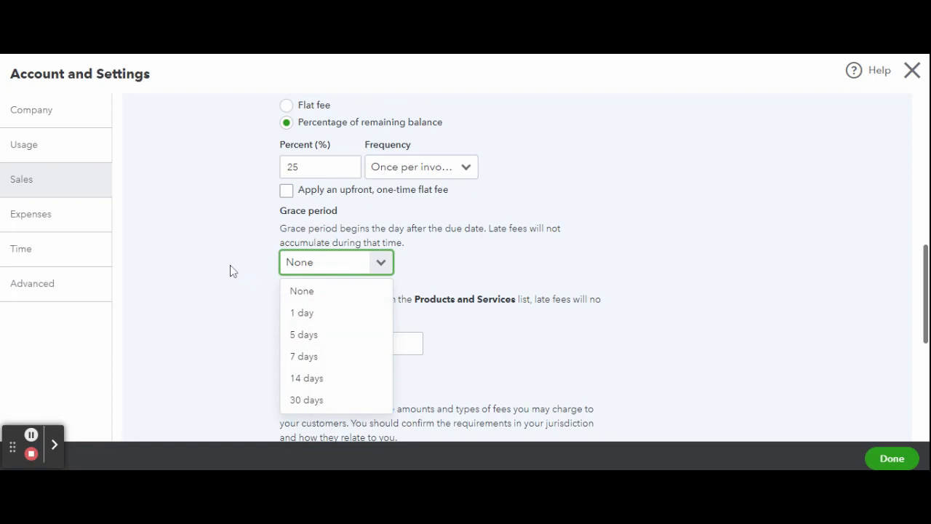
pyautogui.click(233, 271)
# - Try applying sales tax to the late fee and switch it back off
pyautogui.scroll(-1, 233, 271)
pyautogui.click(291, 245)
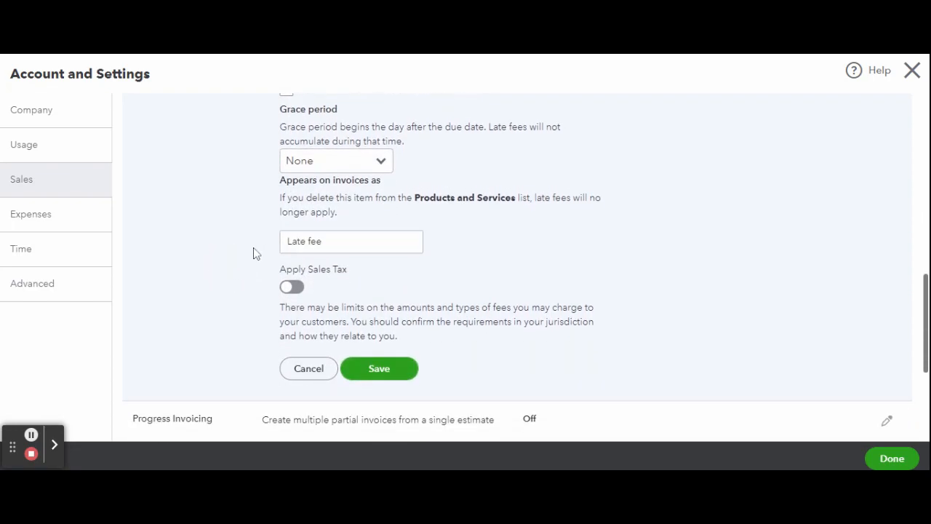
pyautogui.scroll(-1, 254, 252)
pyautogui.click(289, 250)
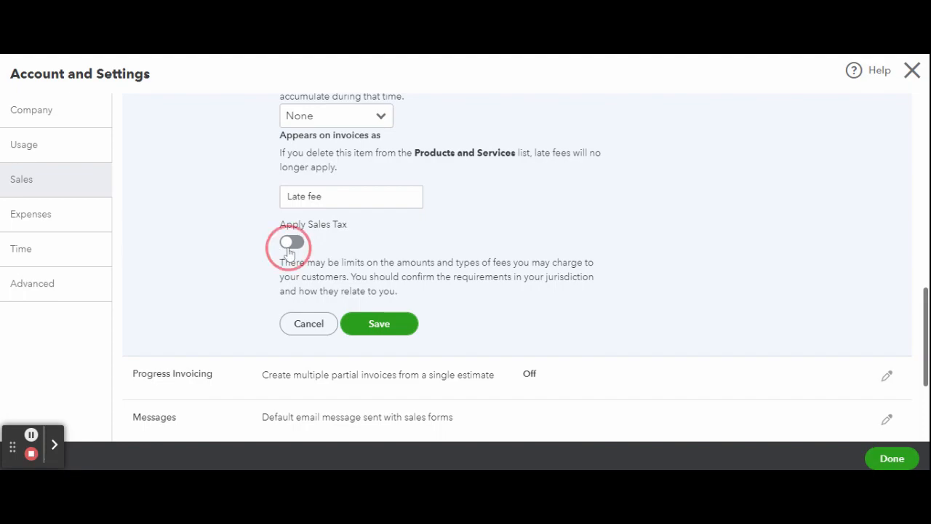
pyautogui.click(289, 249)
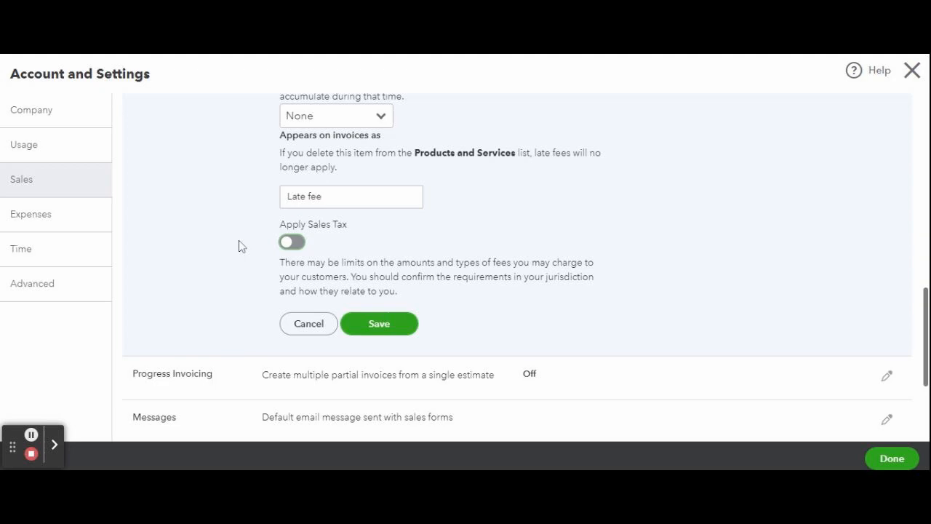
# - Save the late fee settings
pyautogui.click(378, 322)
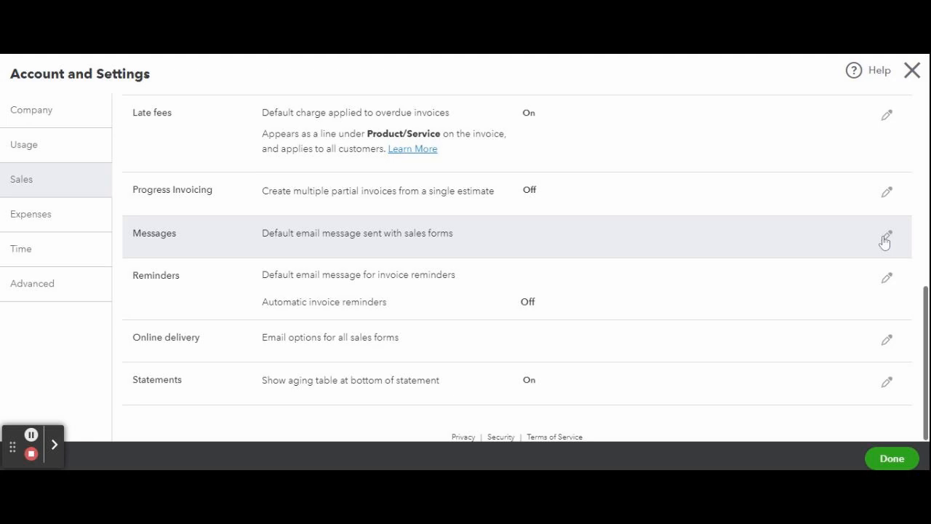
# - Open the default email message settings and examine the greeting, recipient name and sales form options
pyautogui.click(886, 239)
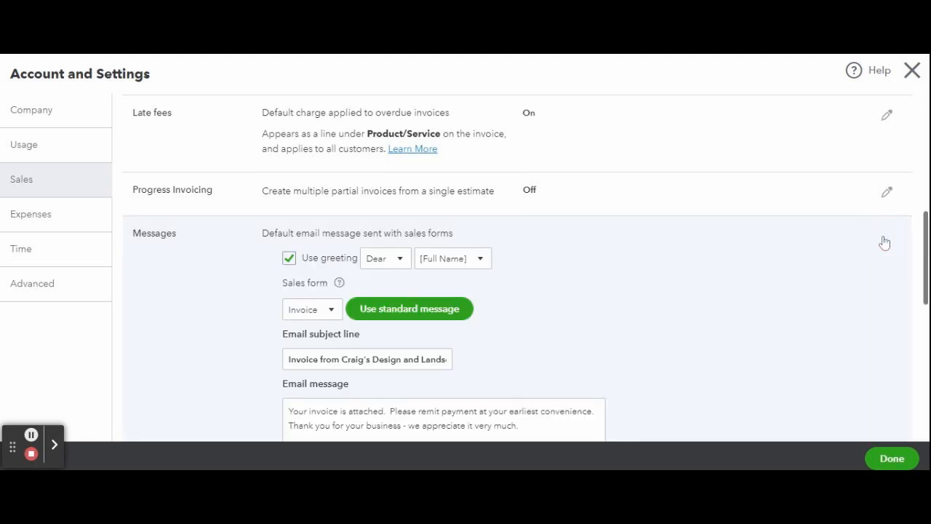
pyautogui.scroll(-2, 771, 253)
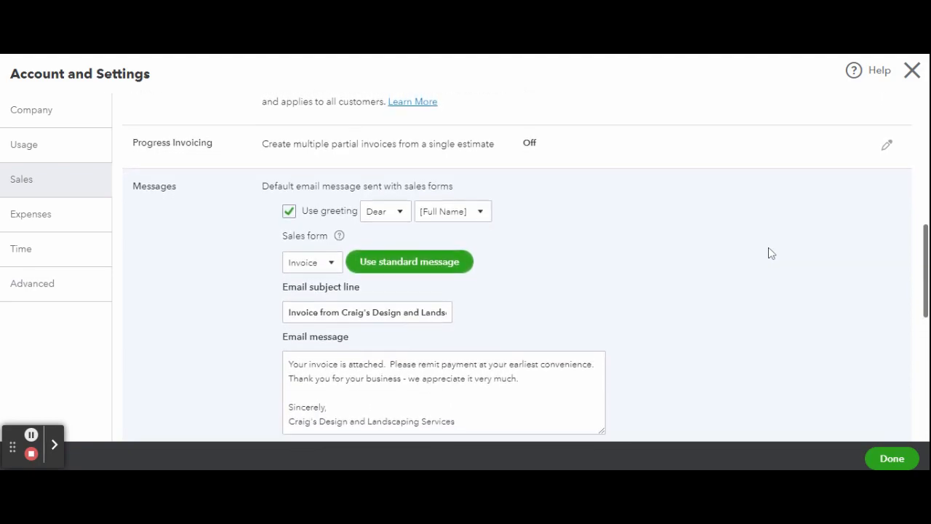
pyautogui.click(399, 147)
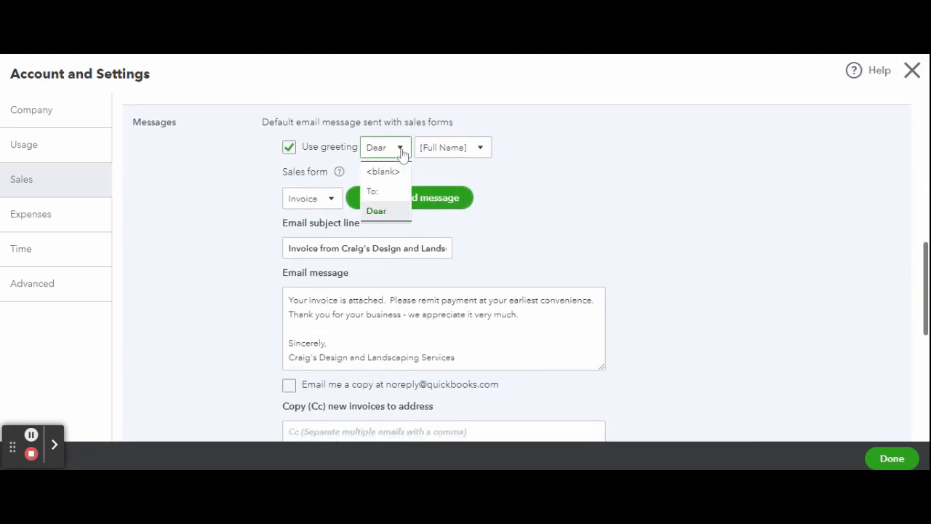
pyautogui.click(480, 147)
pyautogui.click(546, 187)
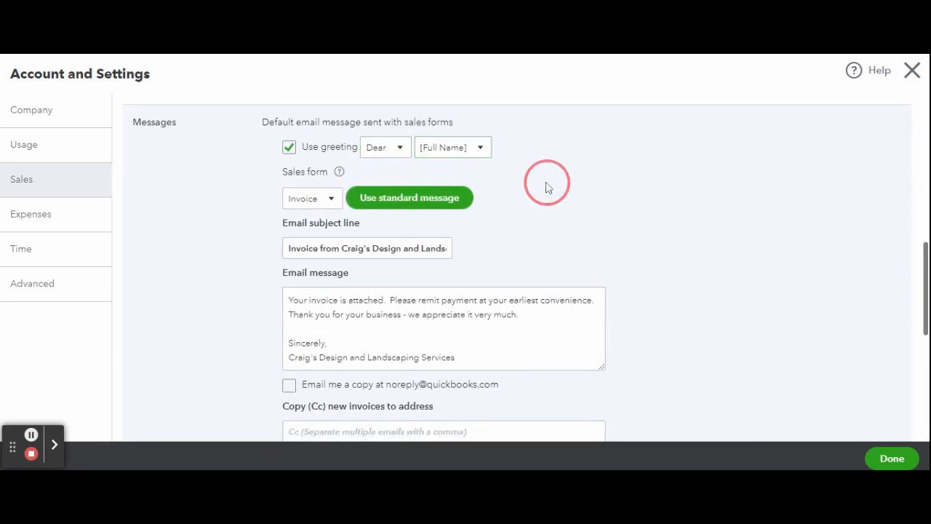
pyautogui.click(329, 199)
pyautogui.click(269, 216)
pyautogui.scroll(-2, 268, 216)
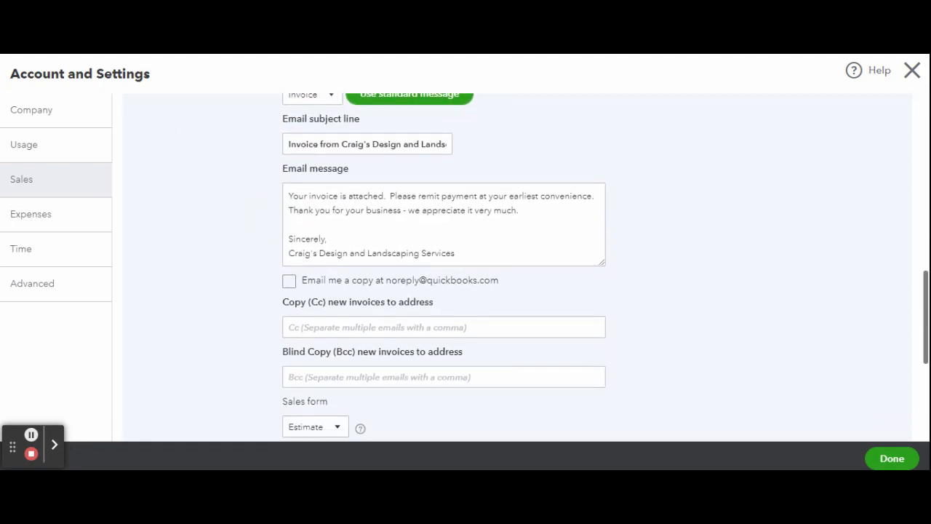
# - Change the company name in the invoice email message's closing signature to Craig's Demos
pyautogui.click(459, 240)
pyautogui.click(459, 240)
pyautogui.press('BackSpace')
pyautogui.press('BackSpace')
pyautogui.press('BackSpace')
pyautogui.press('BackSpace')
pyautogui.press('BackSpace')
pyautogui.press('BackSpace')
pyautogui.press('BackSpace')
pyautogui.press('BackSpace')
pyautogui.press('BackSpace')
pyautogui.press('BackSpace')
pyautogui.press('BackSpace')
pyautogui.press('BackSpace')
pyautogui.press('BackSpace')
pyautogui.press('BackSpace')
pyautogui.press('BackSpace')
pyautogui.press('BackSpace')
pyautogui.press('BackSpace')
pyautogui.press('BackSpace')
pyautogui.press('BackSpace')
pyautogui.press('BackSpace')
pyautogui.press('BackSpace')
pyautogui.press('BackSpace')
pyautogui.press('BackSpace')
pyautogui.press('BackSpace')
pyautogui.press('BackSpace')
pyautogui.press('BackSpace')
pyautogui.press('BackSpace')
pyautogui.press('BackSpace')
pyautogui.press('BackSpace')
pyautogui.press('BackSpace')
pyautogui.write('emos')
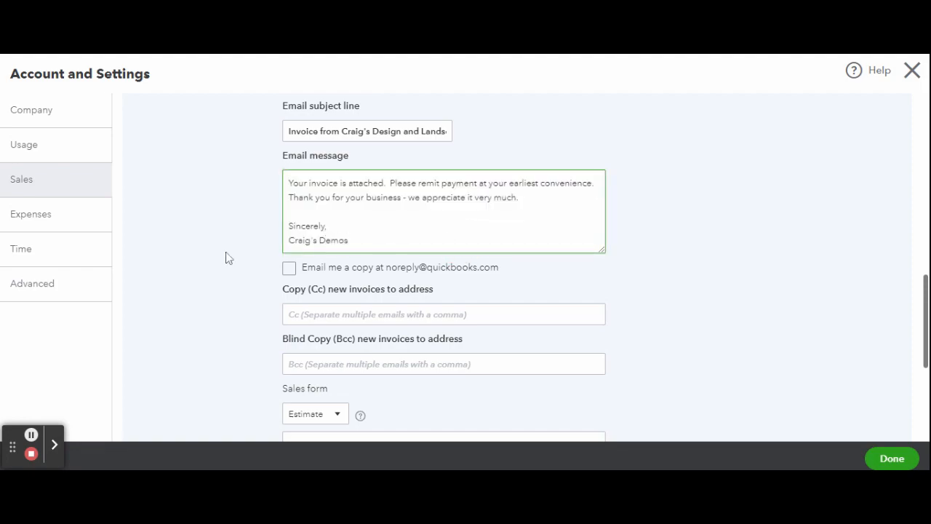
# - Try enabling the option to email oneself a copy of invoices and cancel the message edits
pyautogui.click(301, 270)
pyautogui.scroll(-3, 262, 268)
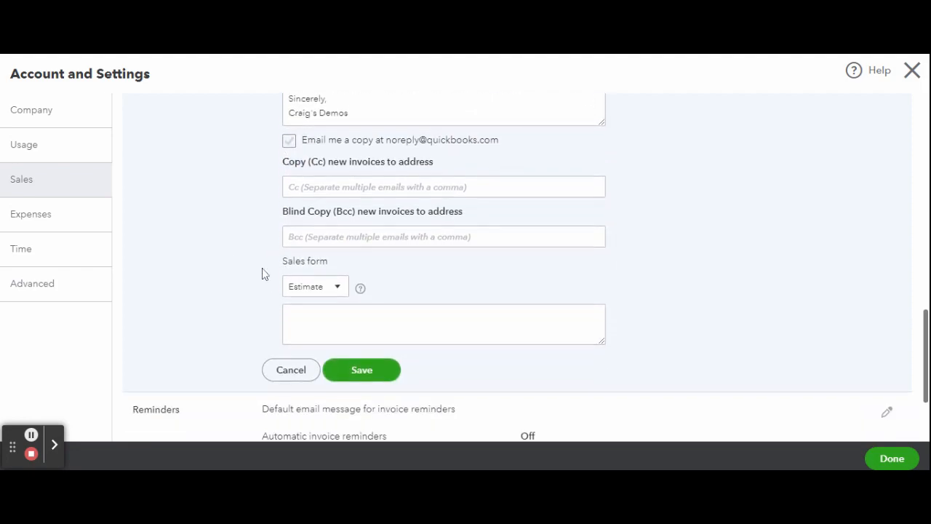
pyautogui.click(291, 303)
# - Switch on automatic invoice reminders and Reminder 1, and cancel out of the reminder settings
pyautogui.click(889, 280)
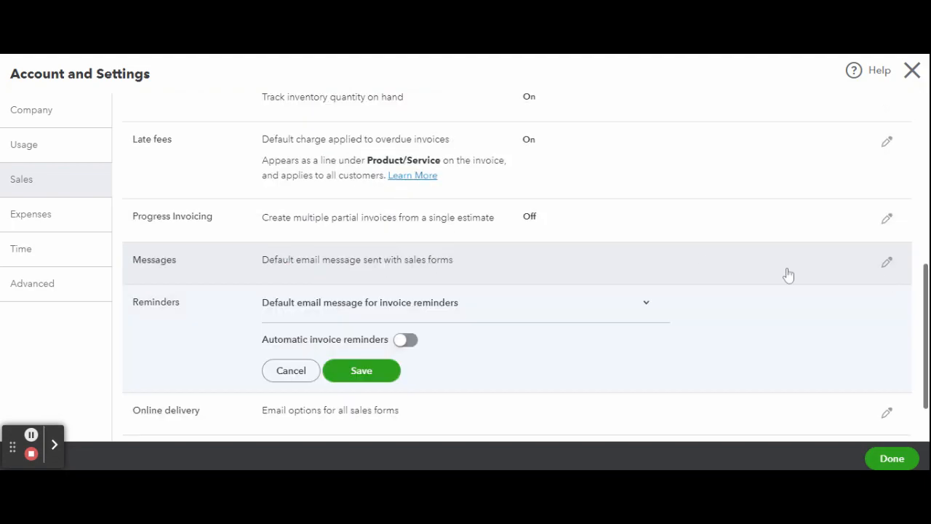
pyautogui.click(406, 266)
pyautogui.scroll(-2, 809, 291)
pyautogui.click(647, 197)
pyautogui.click(344, 198)
pyautogui.scroll(-2, 221, 233)
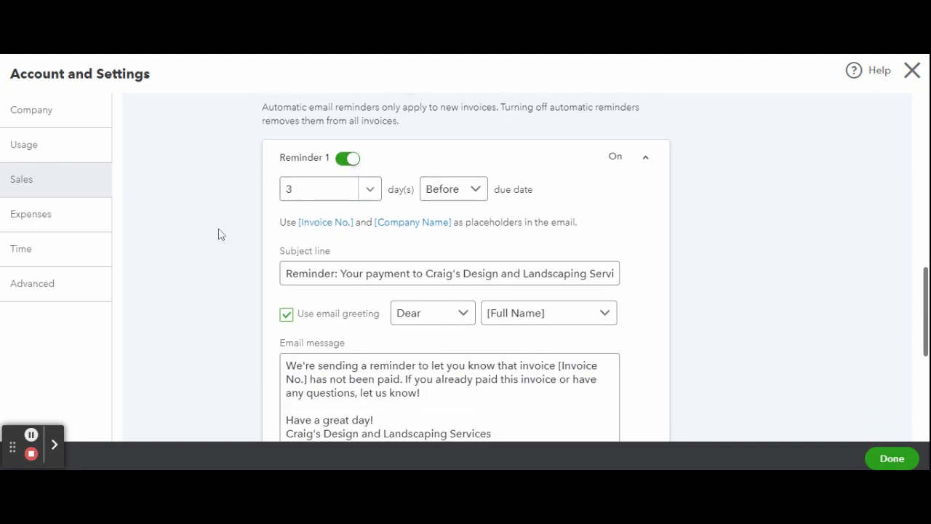
pyautogui.scroll(-6, 313, 233)
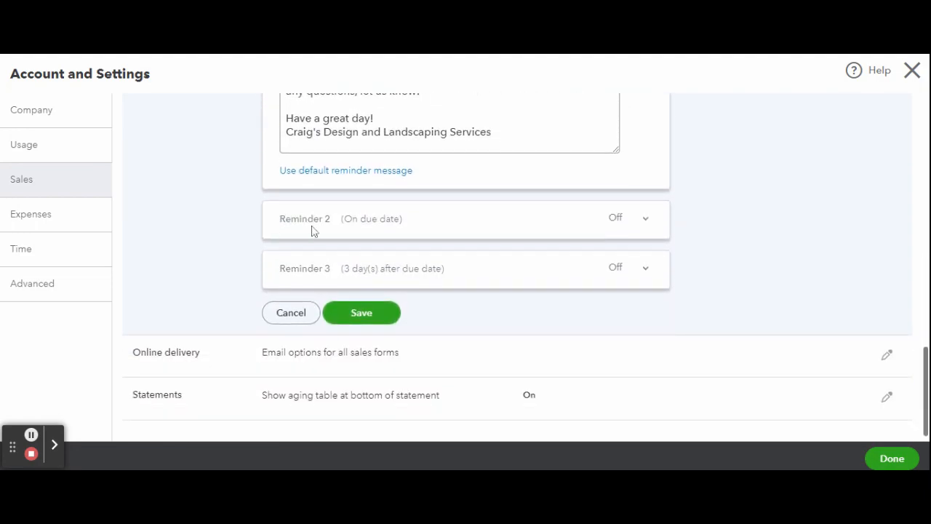
pyautogui.click(297, 317)
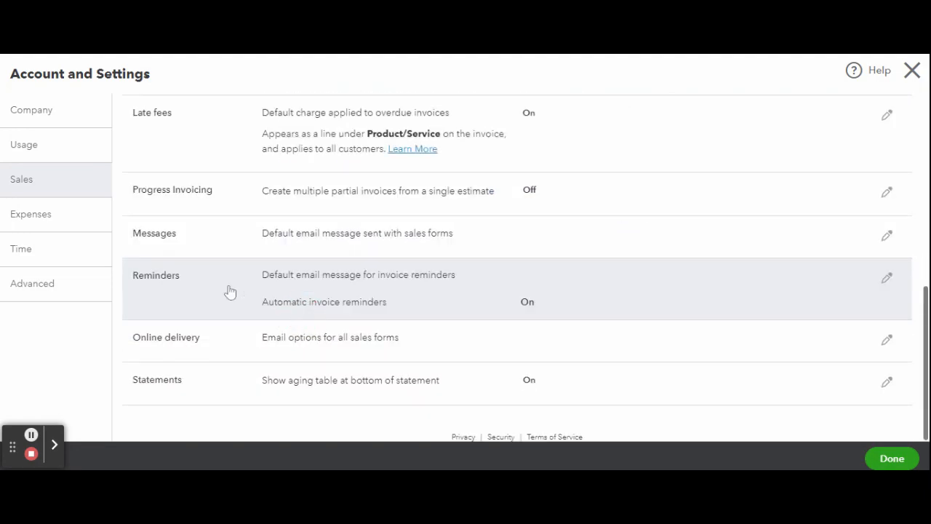
# - Review the online delivery email options for sales forms and close them without saving
pyautogui.click(885, 337)
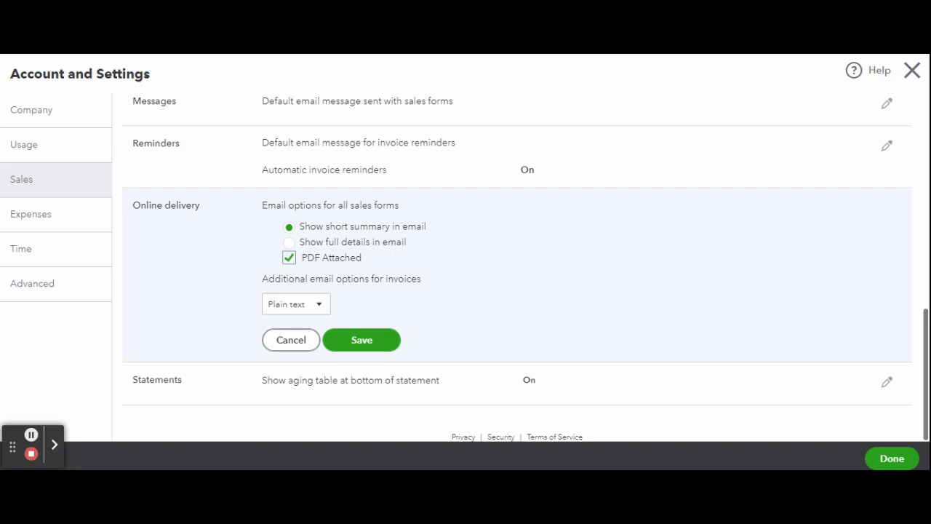
pyautogui.click(306, 344)
# - Try switching the statement aging table off and back on, and cancel the statement edits
pyautogui.click(885, 381)
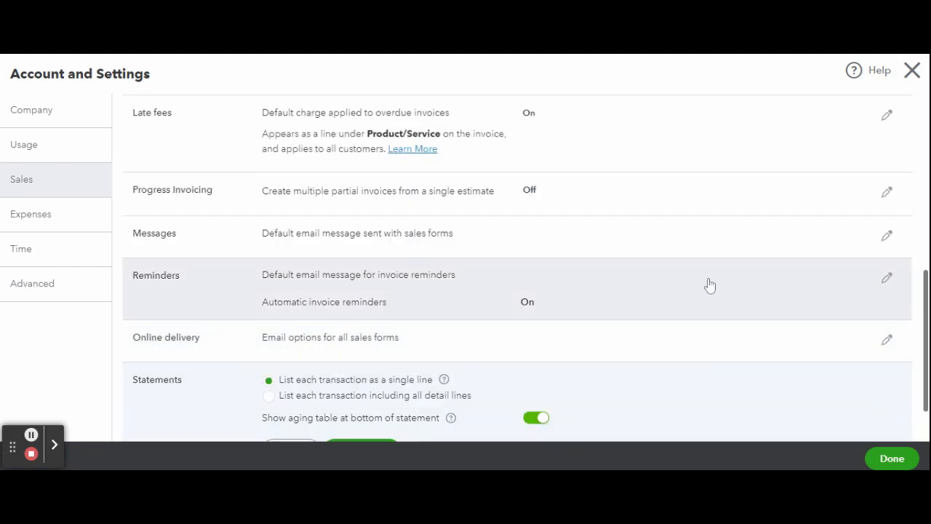
pyautogui.click(542, 354)
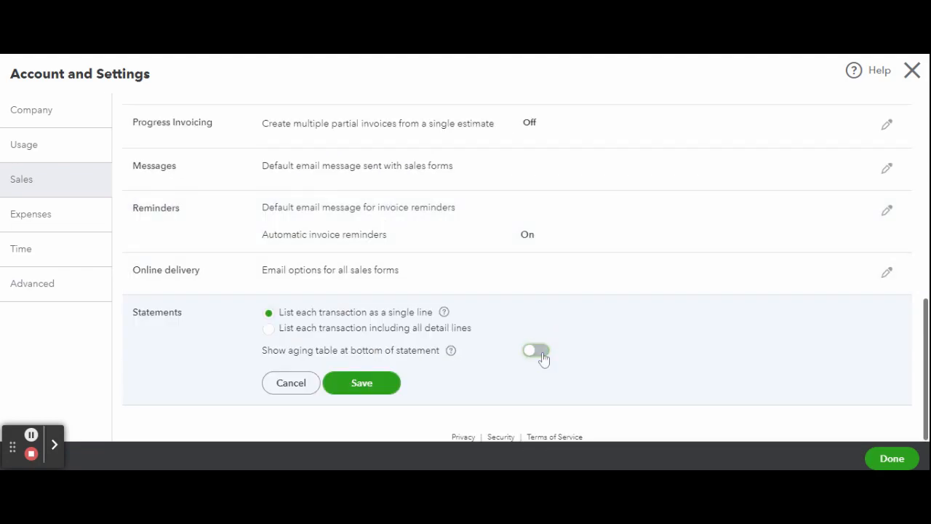
pyautogui.click(541, 354)
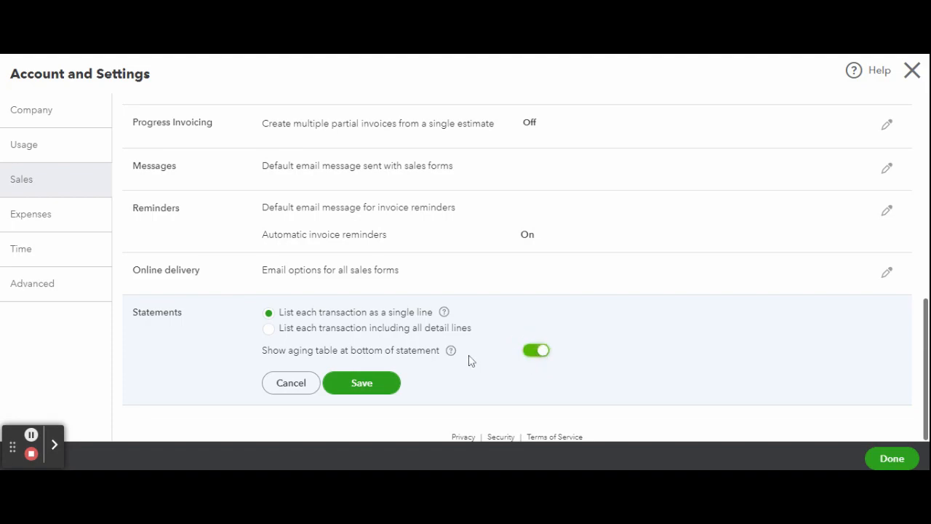
pyautogui.click(272, 388)
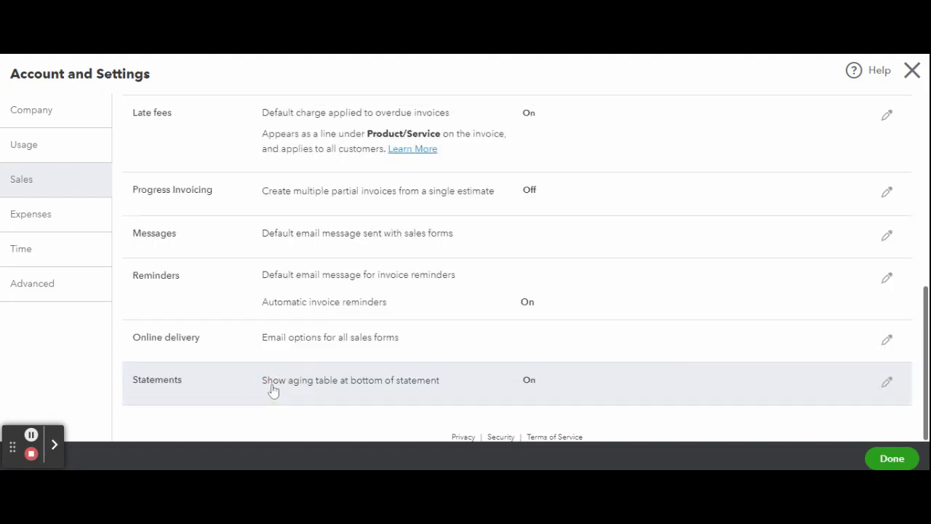